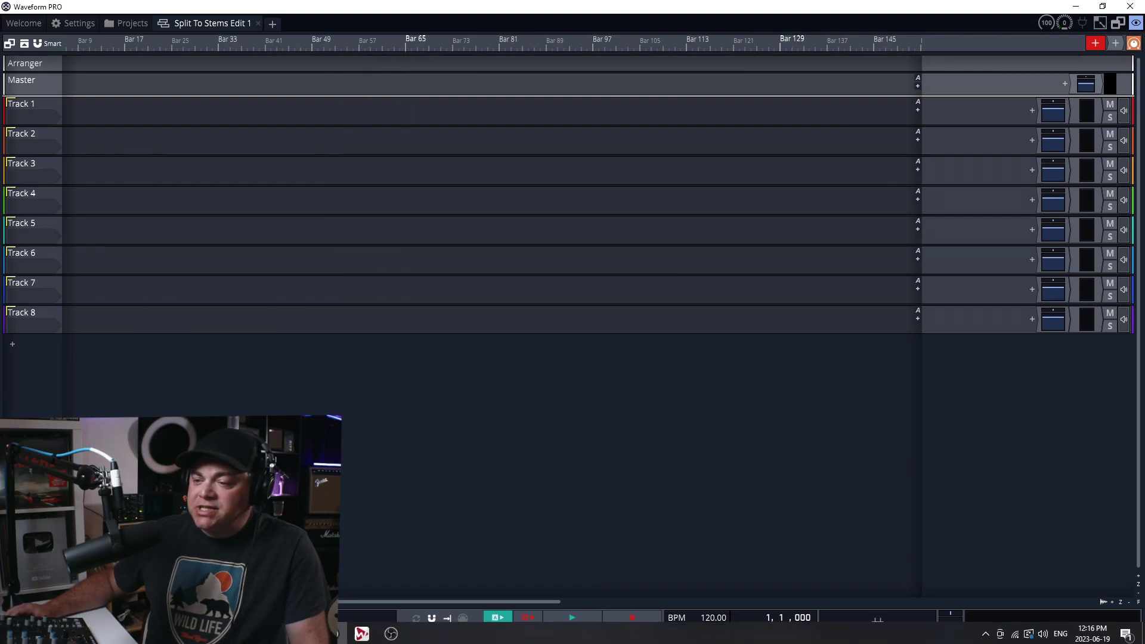
Open the Desktop > Exported Audio > Old Car Radio folder in File Explorer.
click(332, 631)
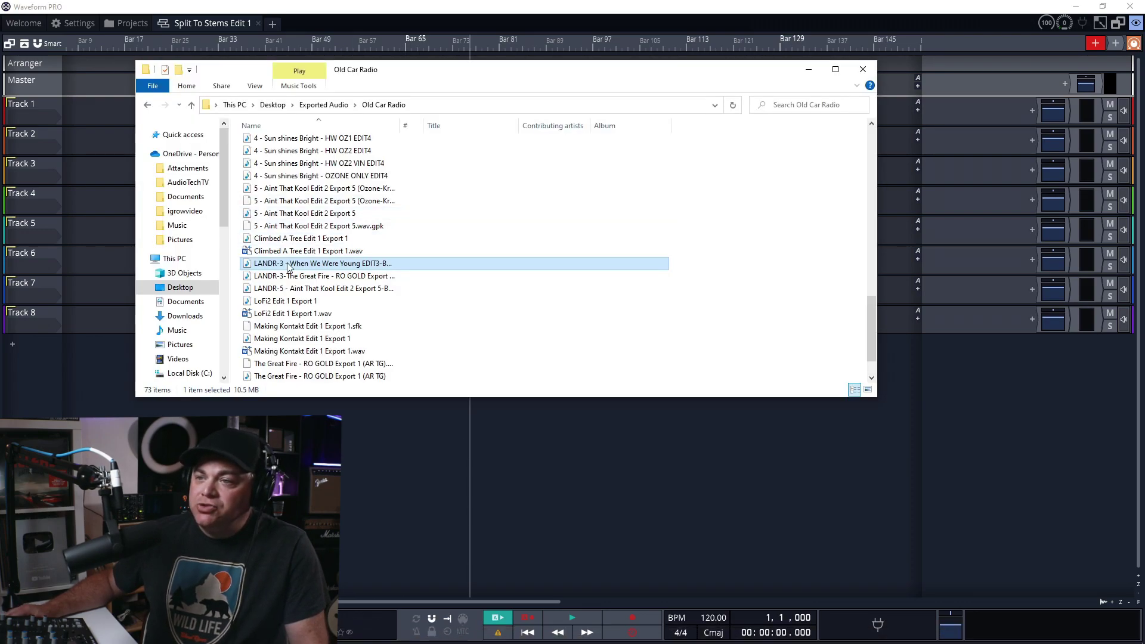
Import the LANDR-3 When We Were Young WAV onto Track 3 as a copy and play it from bar 28.
drag(277, 265, 124, 224)
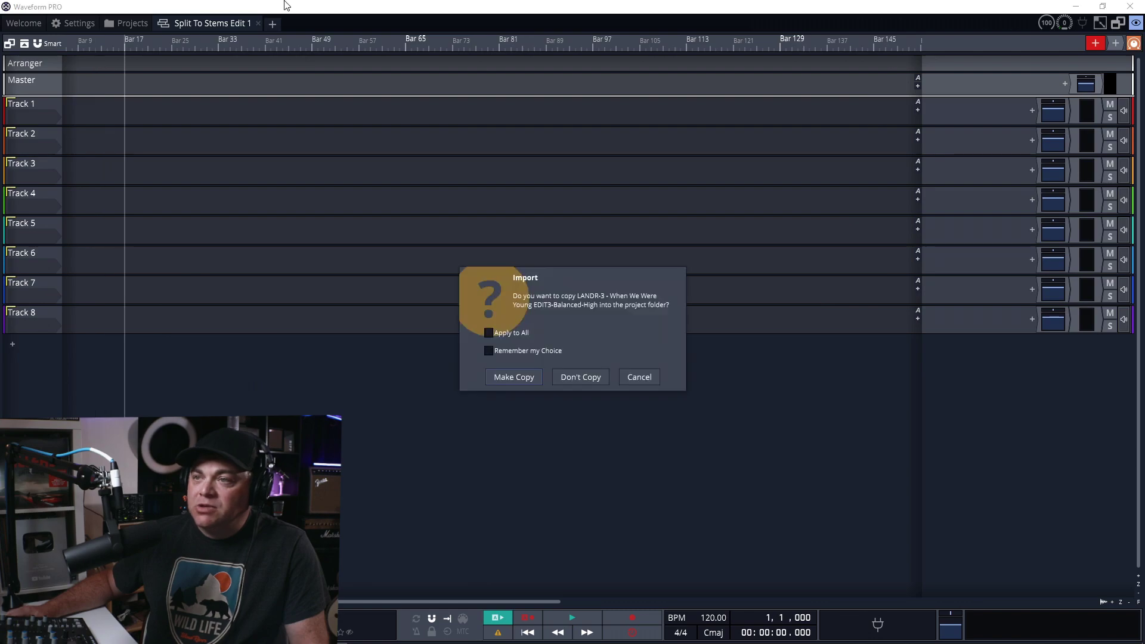
click(579, 383)
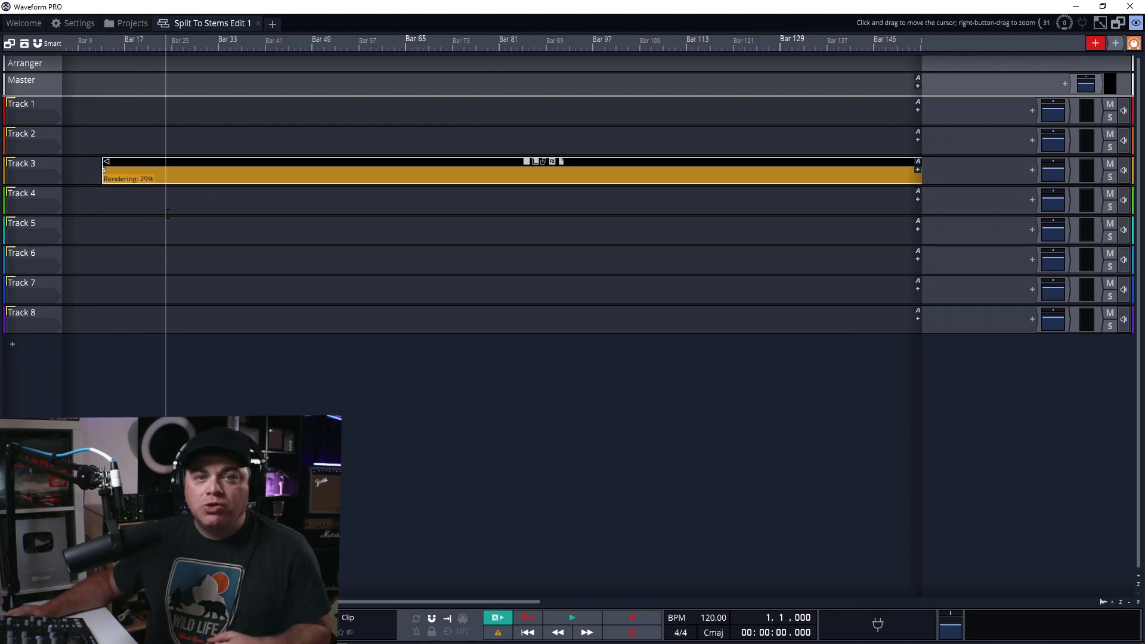
click(186, 150)
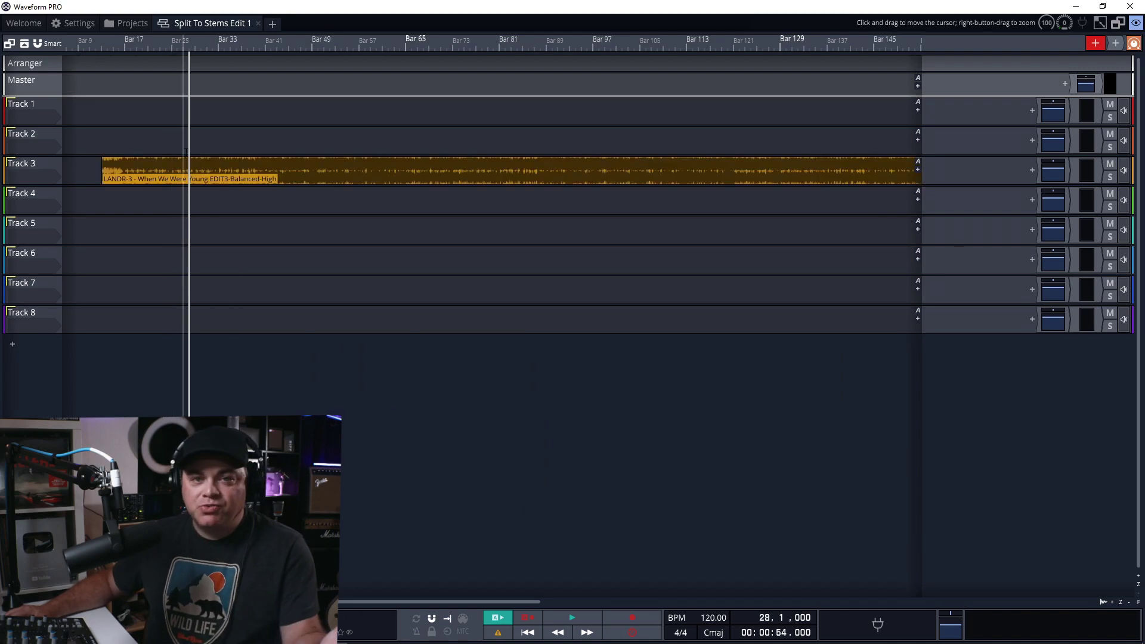
key(space)
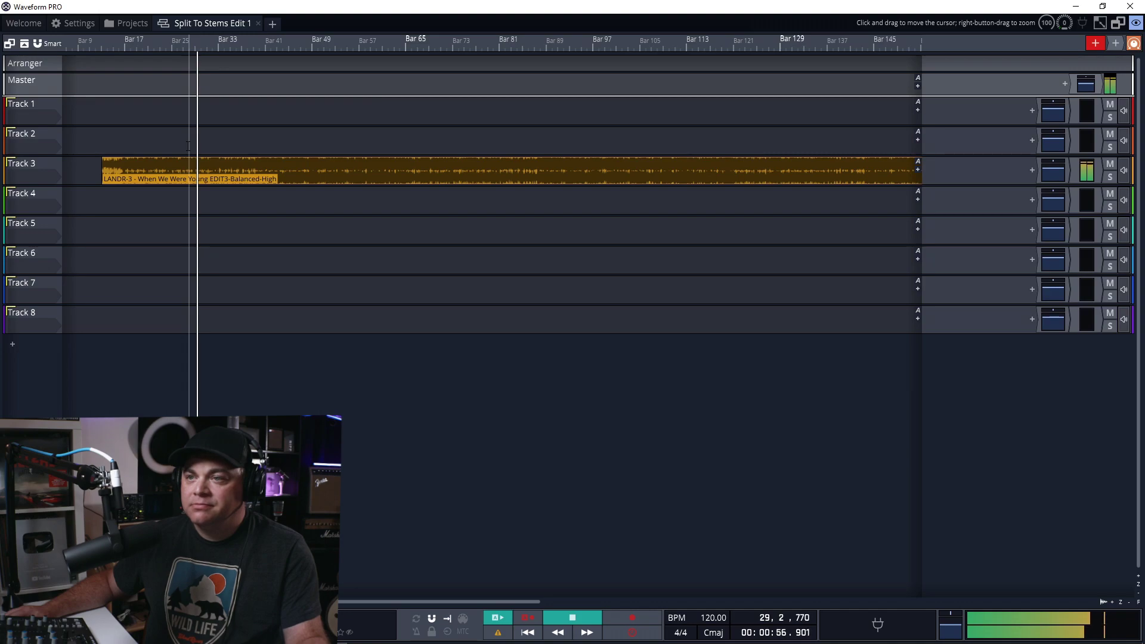
key(space)
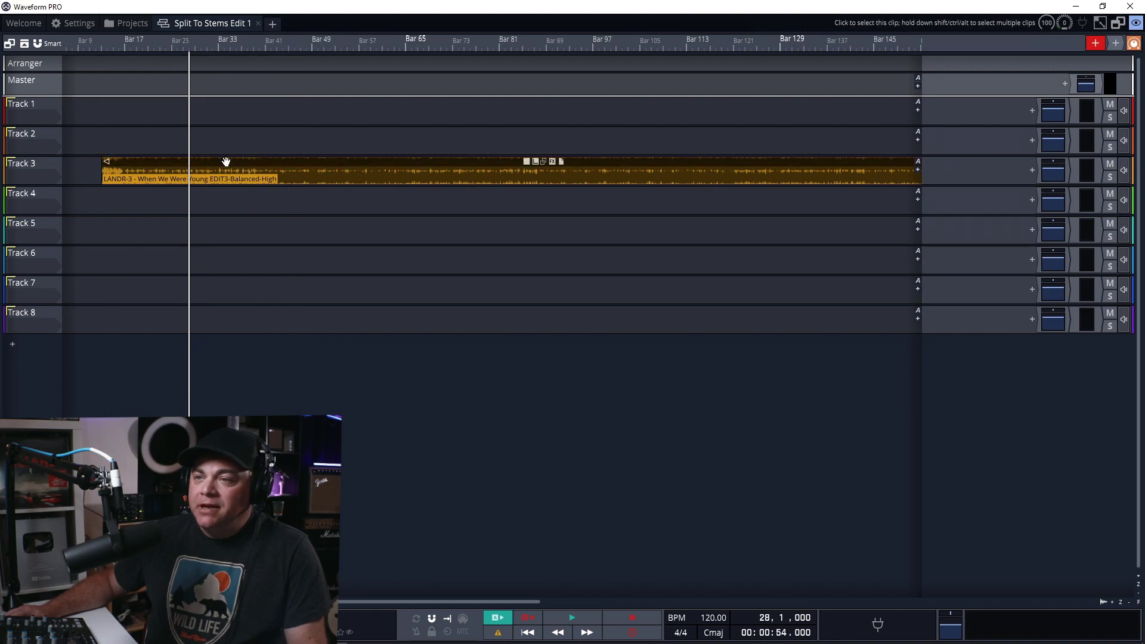
Split the song clip to stems using the Four Stems (drums, vocals, bass, other) separation type.
click(536, 180)
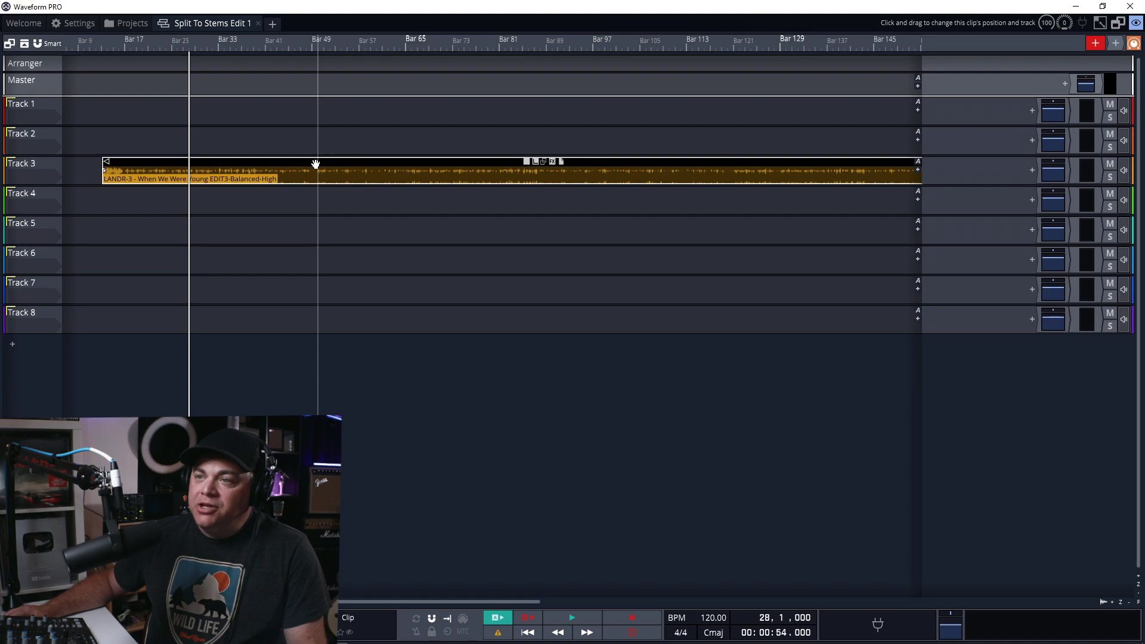
right_click(315, 162)
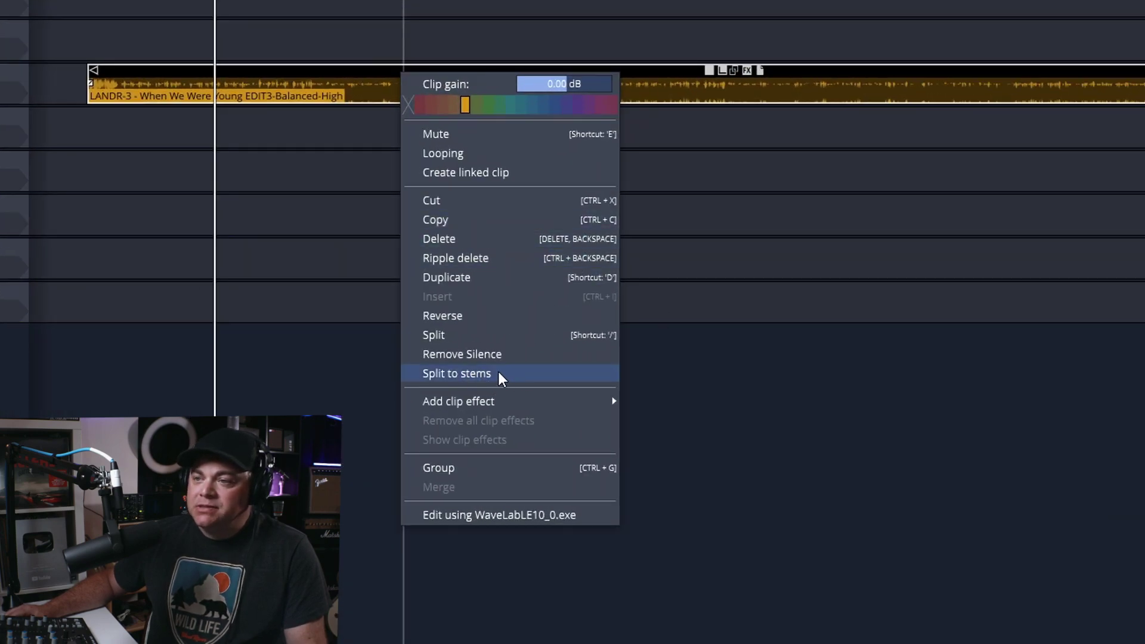
click(500, 376)
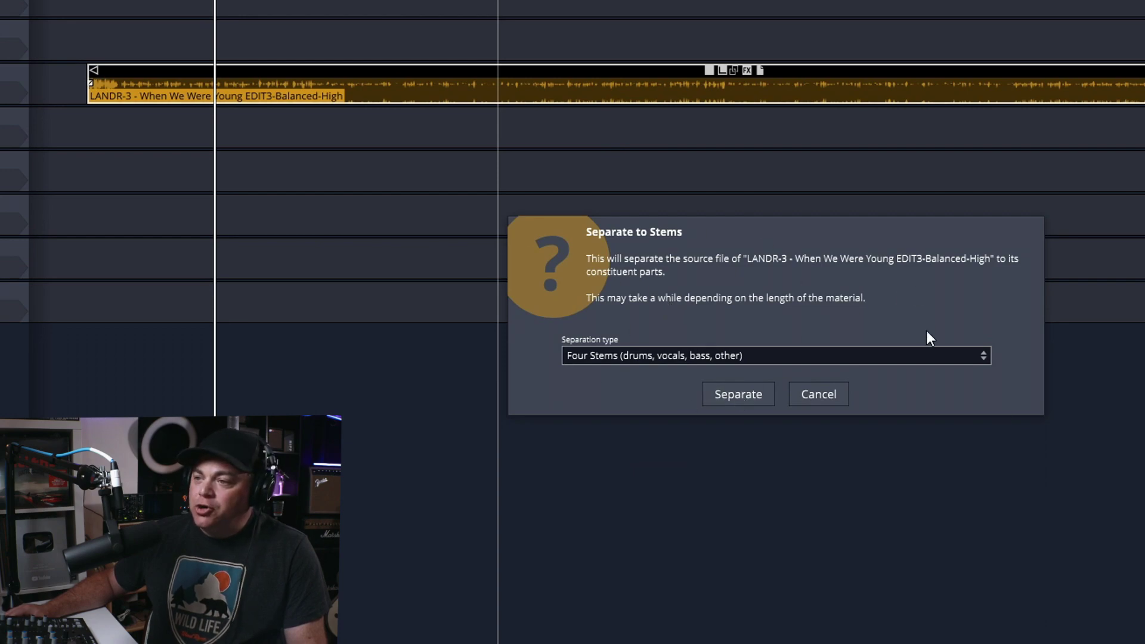
click(901, 358)
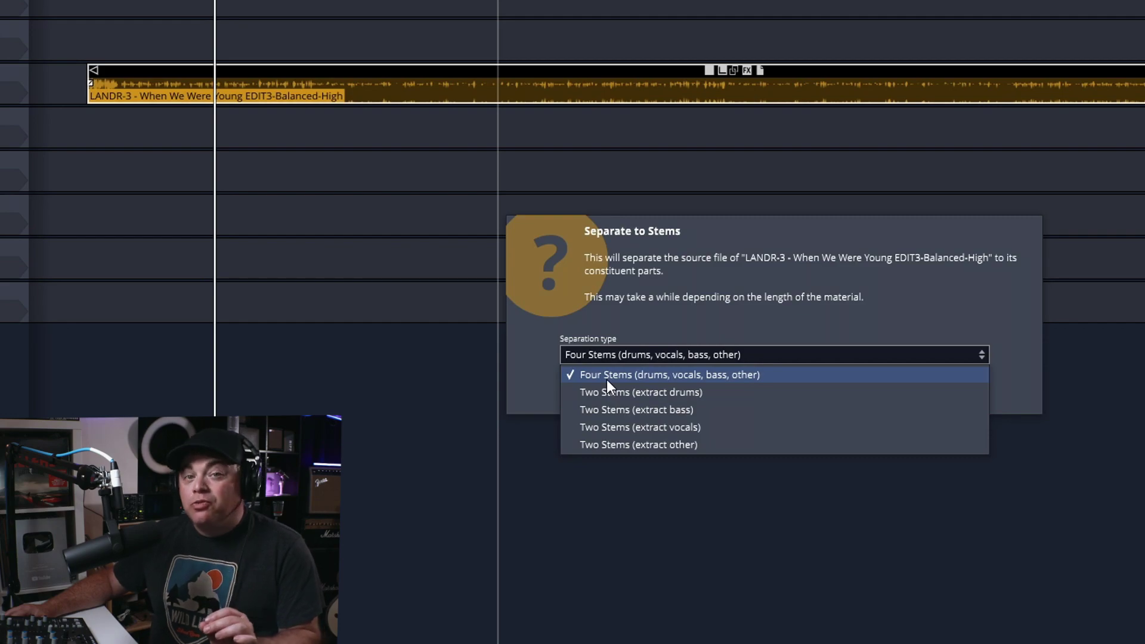
click(640, 377)
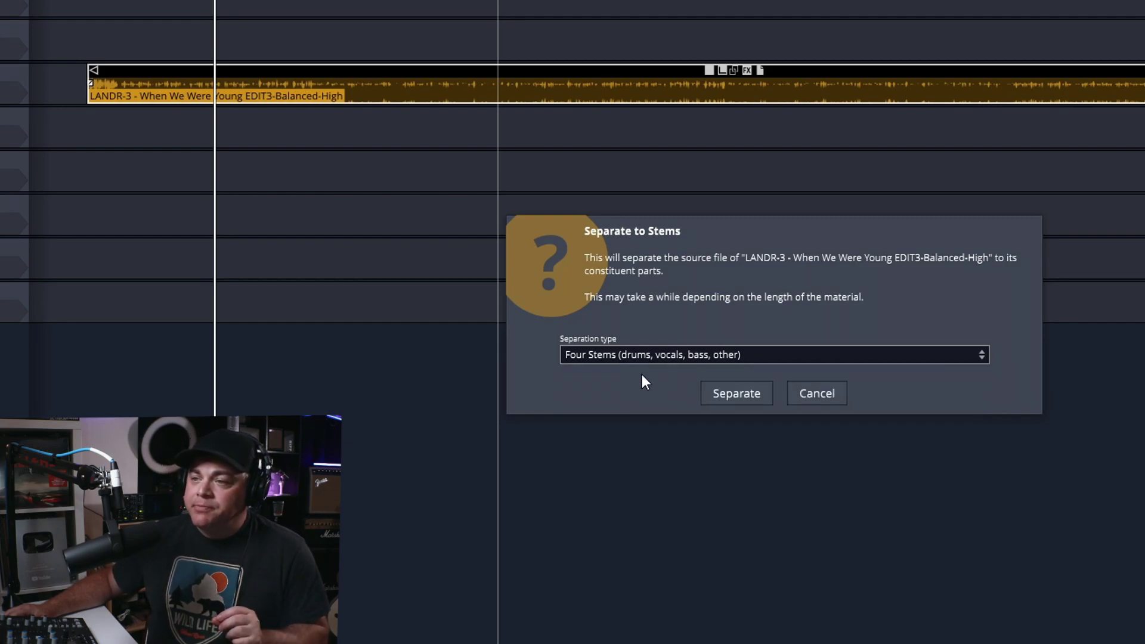
click(729, 392)
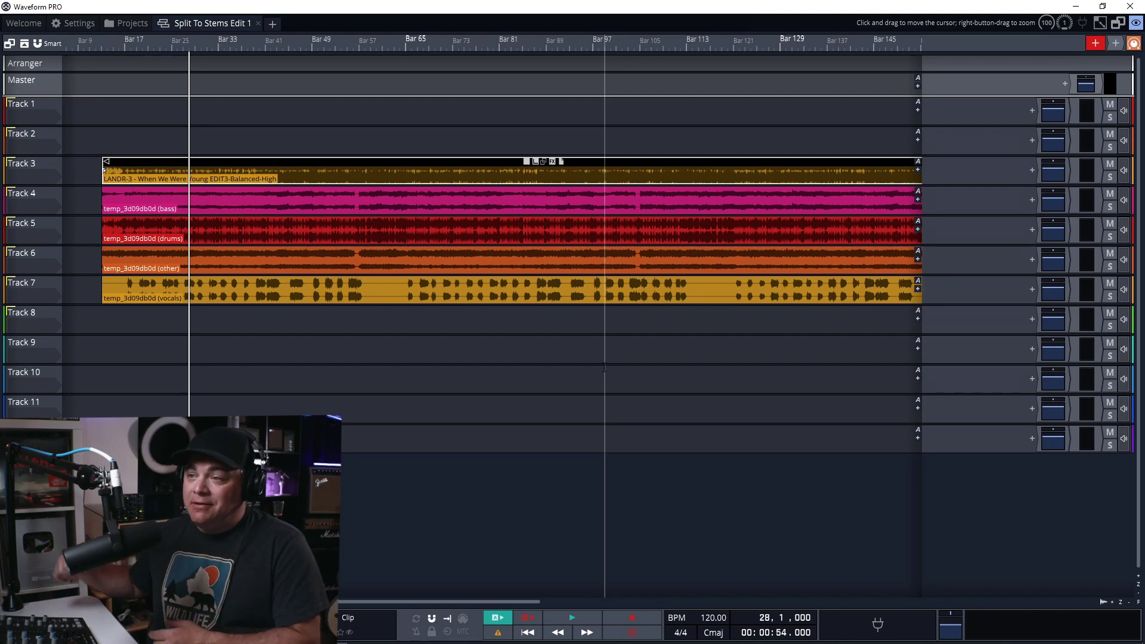
Select, then deselect, the drums and other stem clips.
ctrl+click(394, 228)
ctrl+click(394, 256)
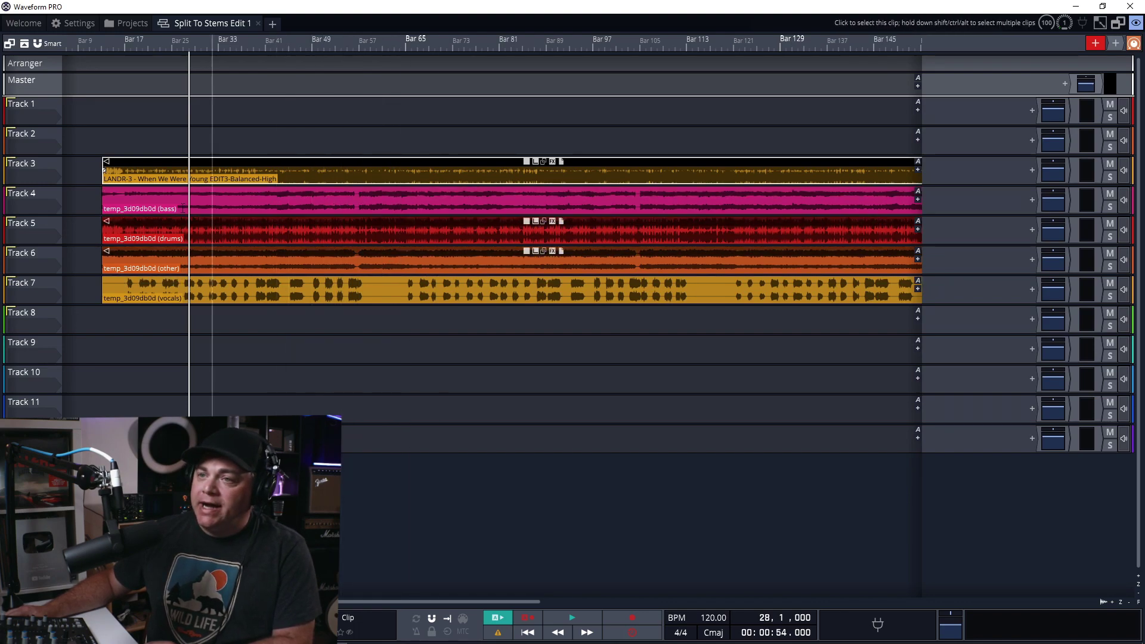
click(160, 170)
Mute the original mix on Track 3 and play the four stems together.
click(1109, 164)
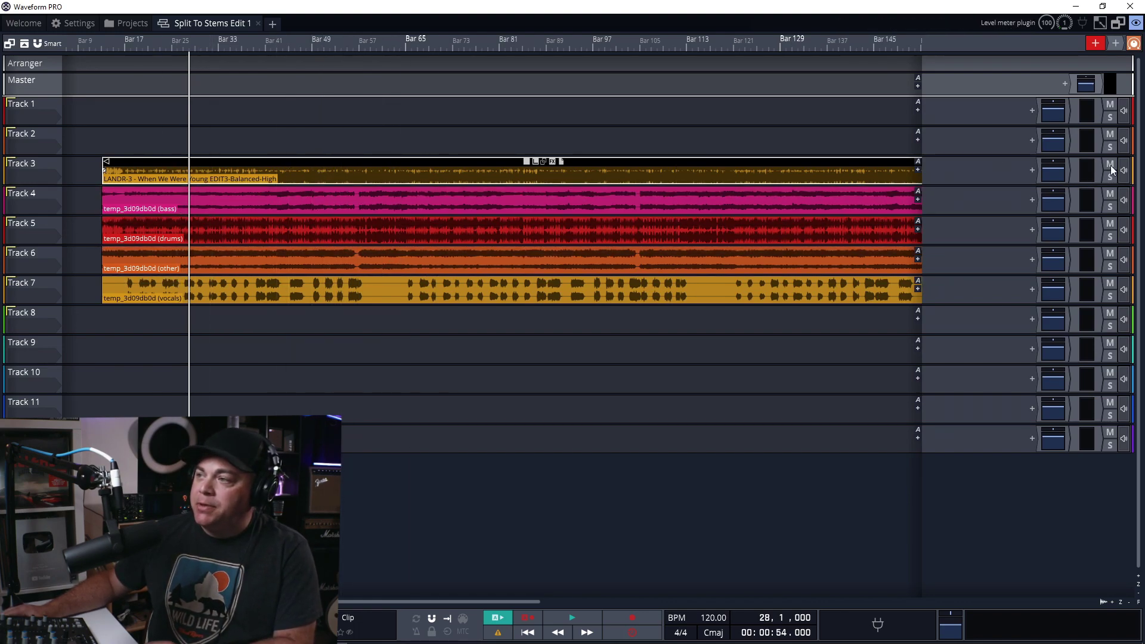
drag(85, 260, 113, 389)
click(114, 389)
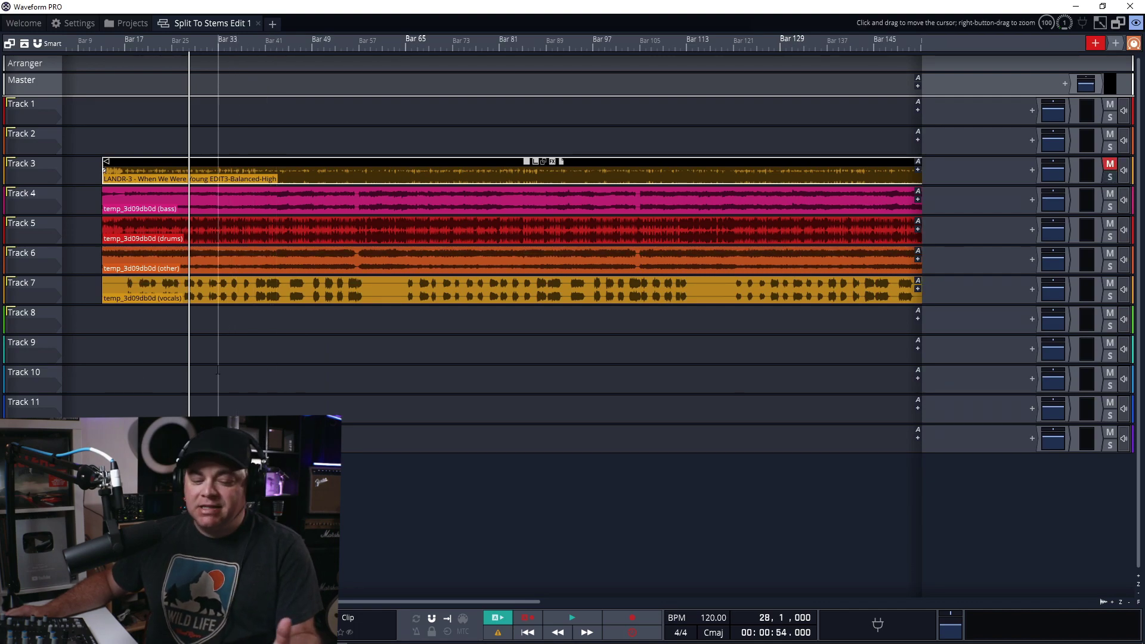
key(space)
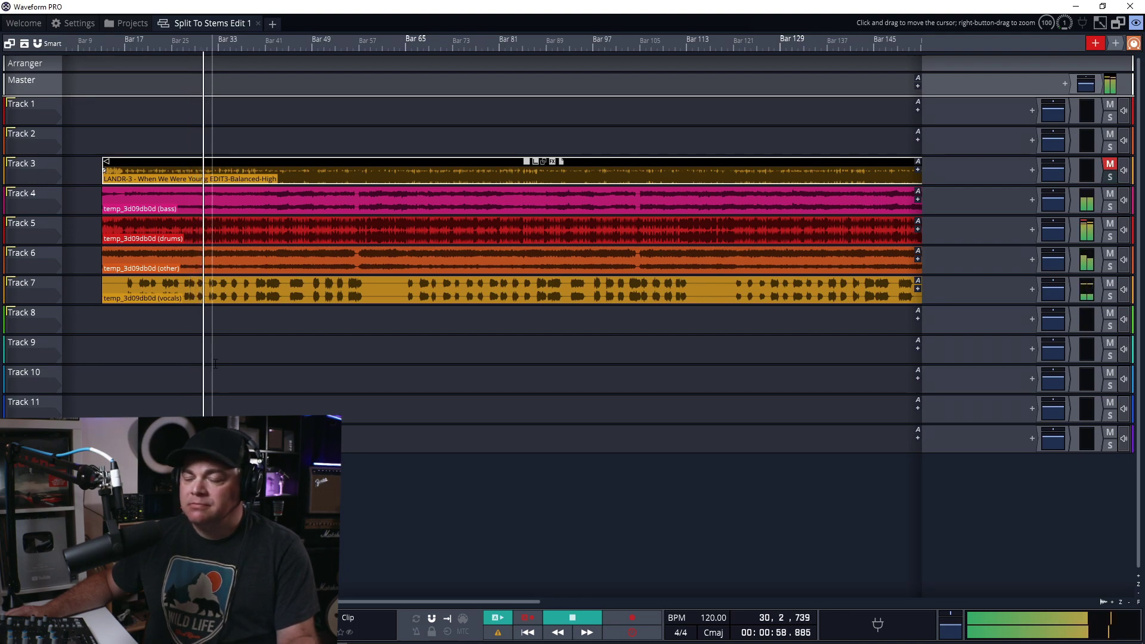
key(space)
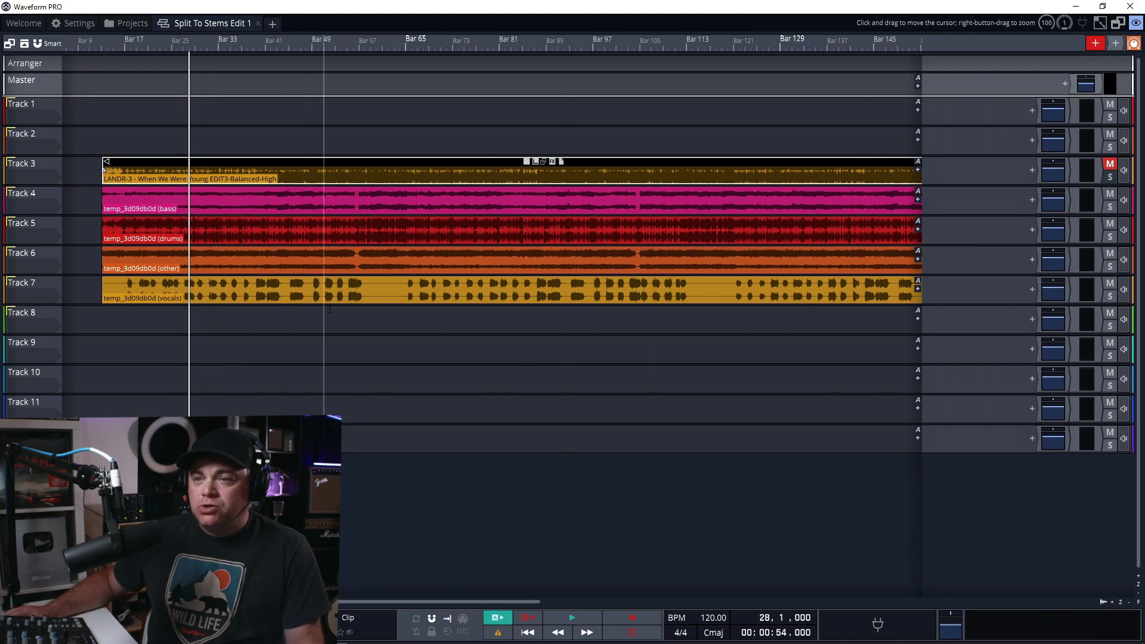
mouse_move(510, 232)
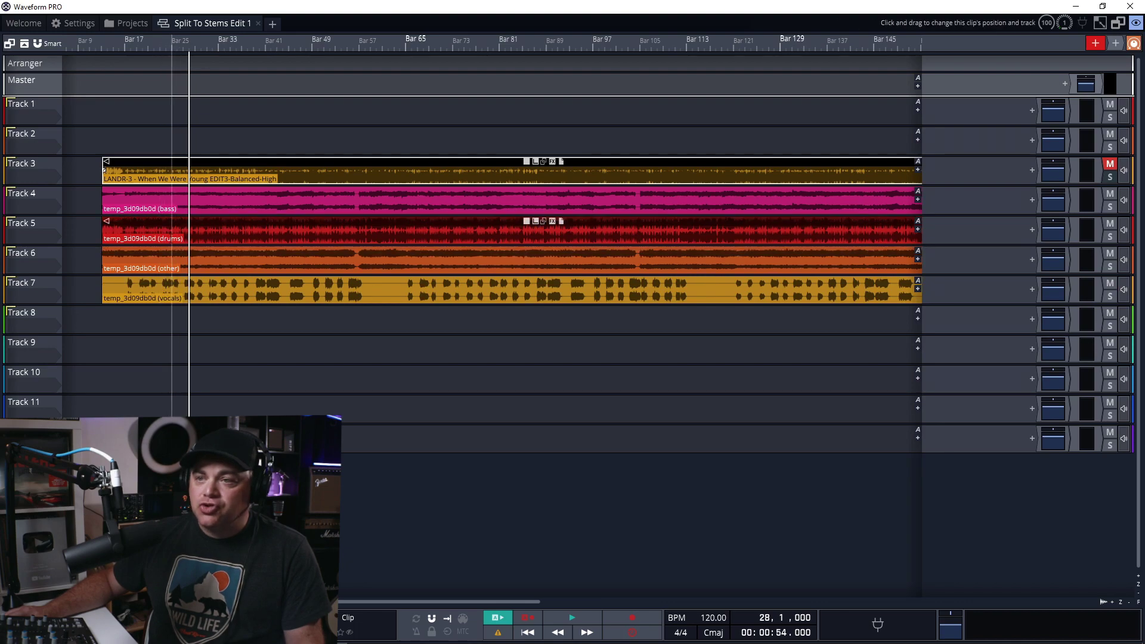
click(1110, 284)
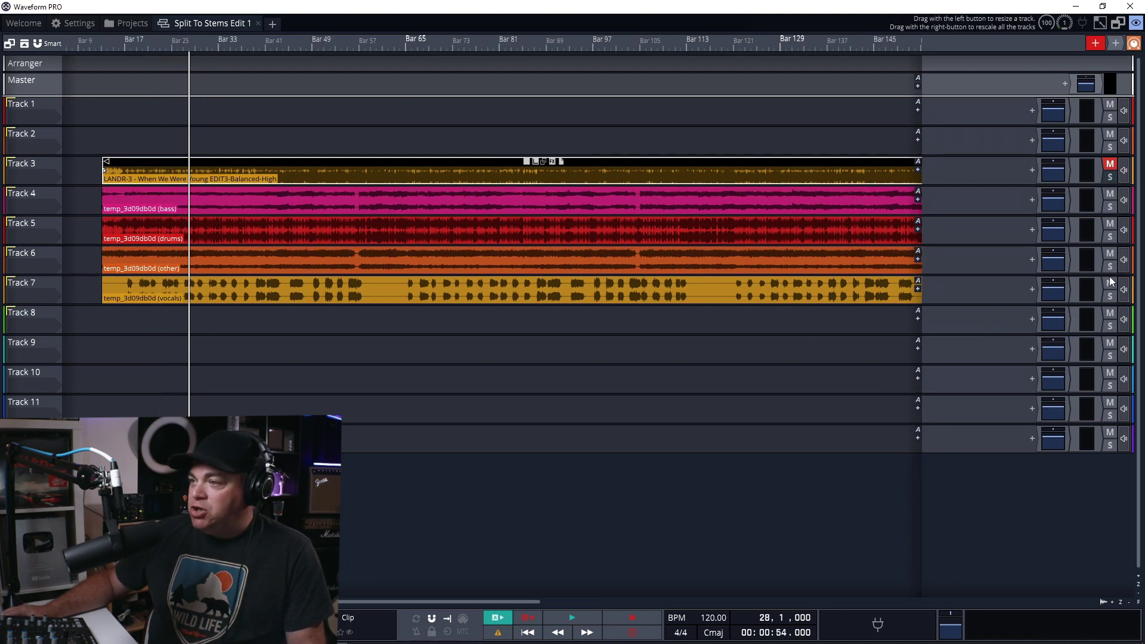
key(space)
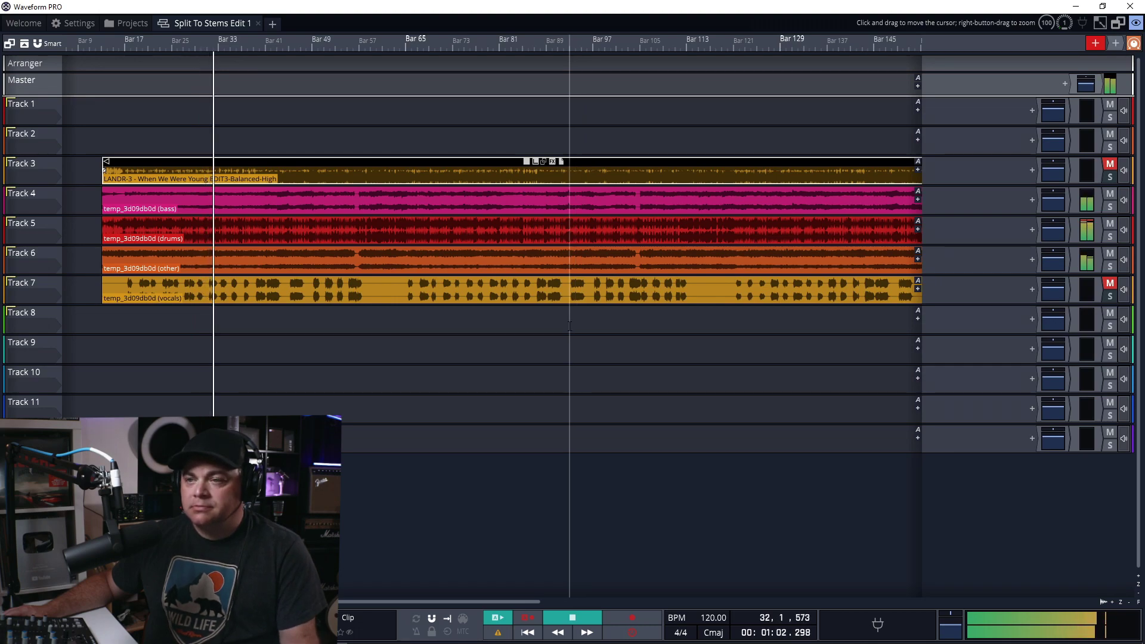
key(space)
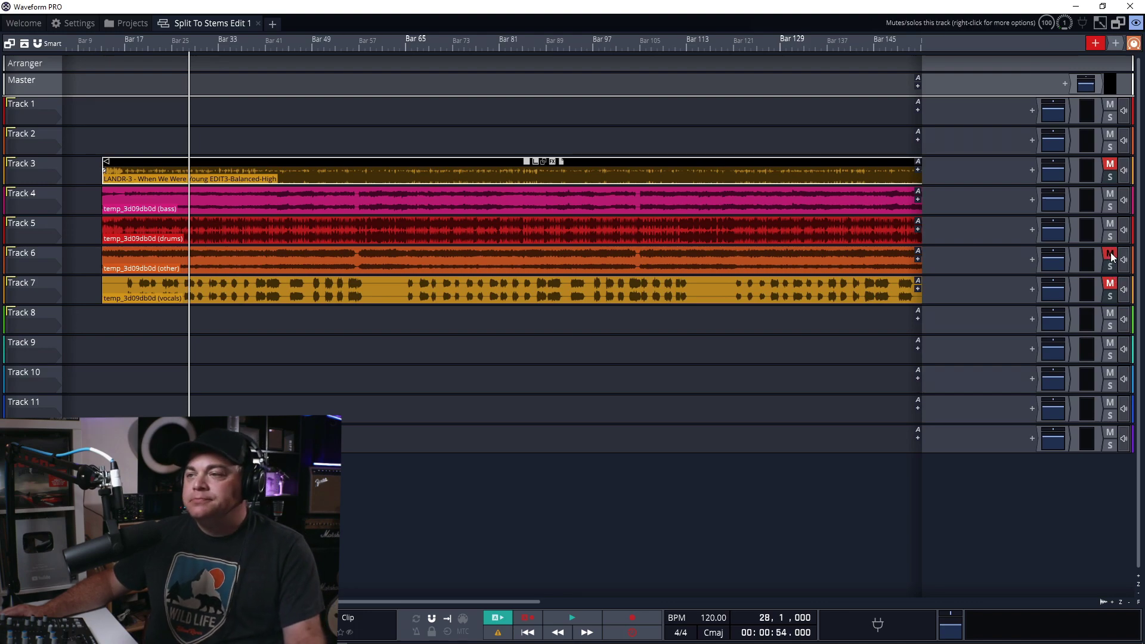
key(space)
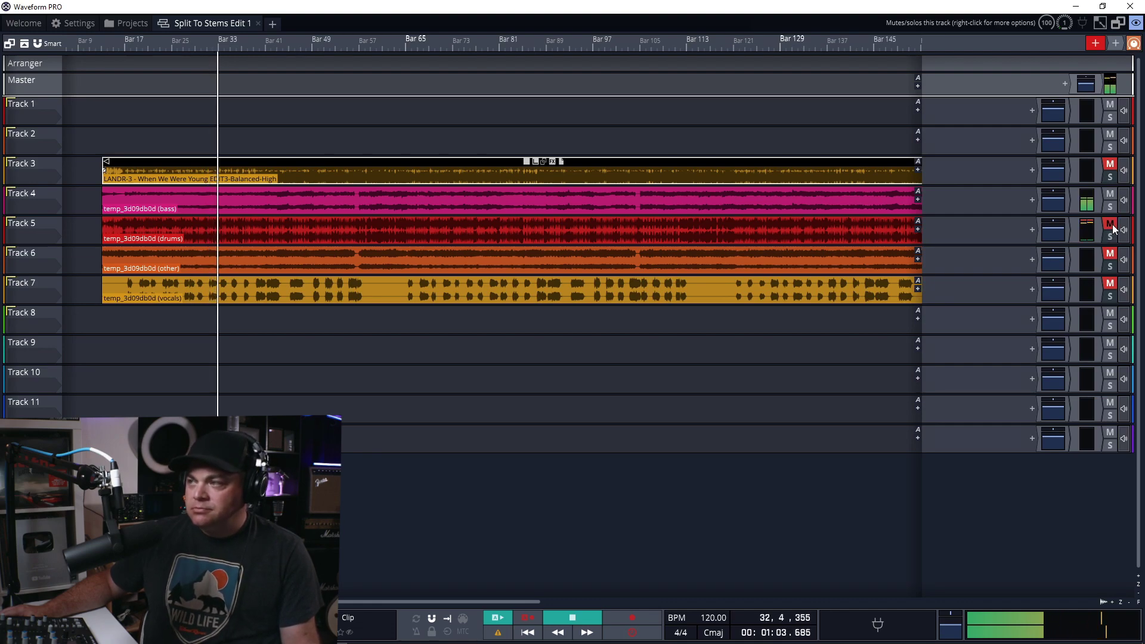
click(1112, 224)
click(1112, 194)
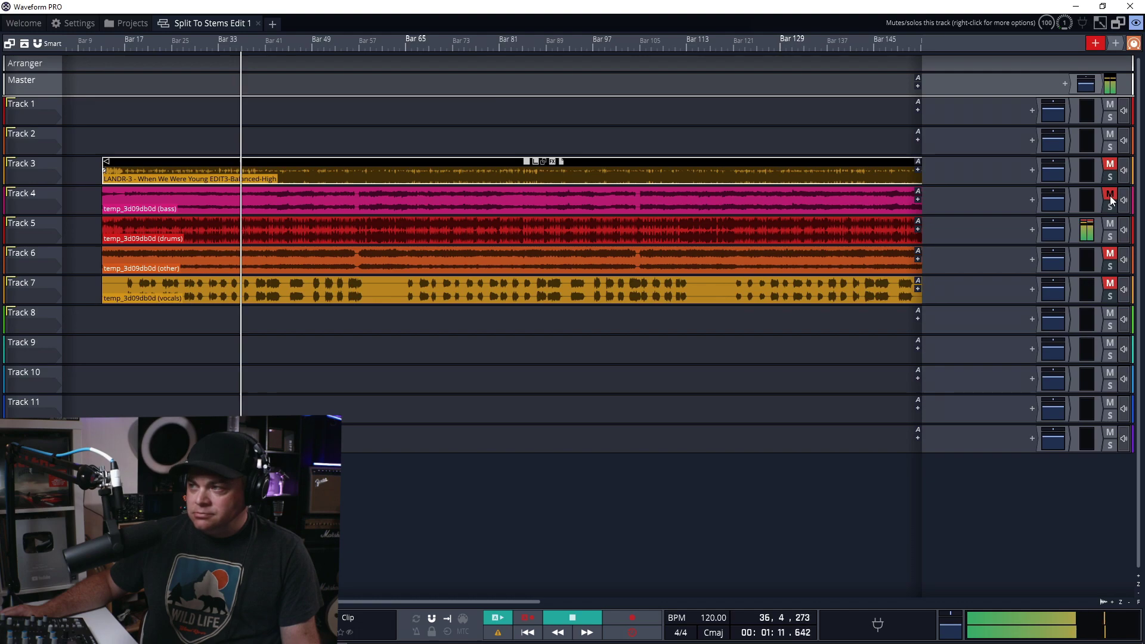
click(1110, 197)
click(1110, 253)
click(1109, 283)
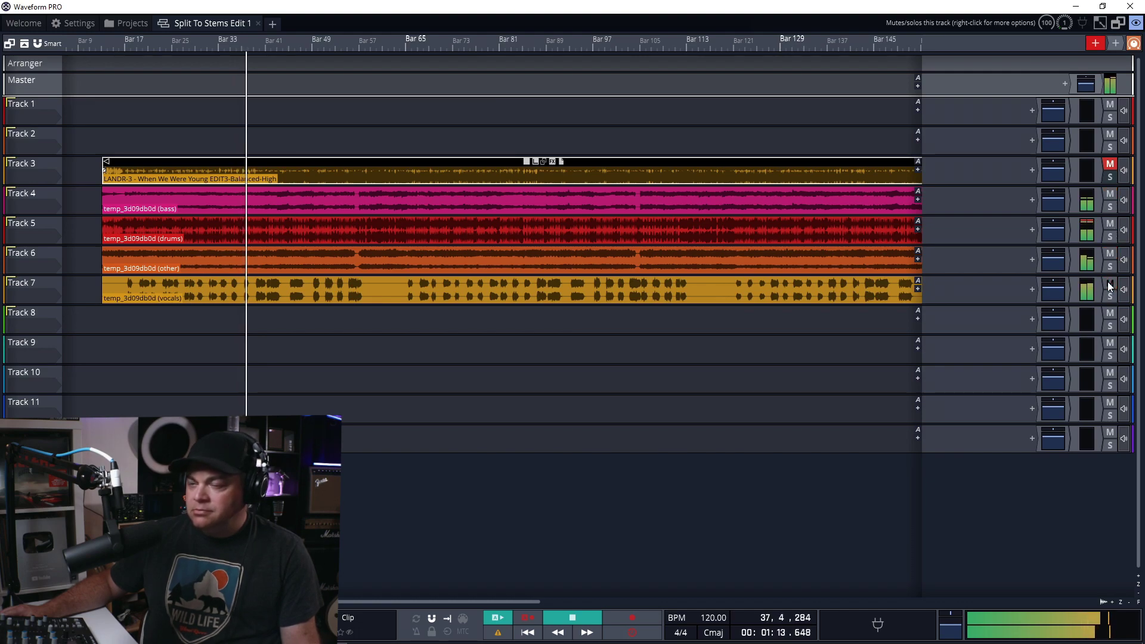
key(space)
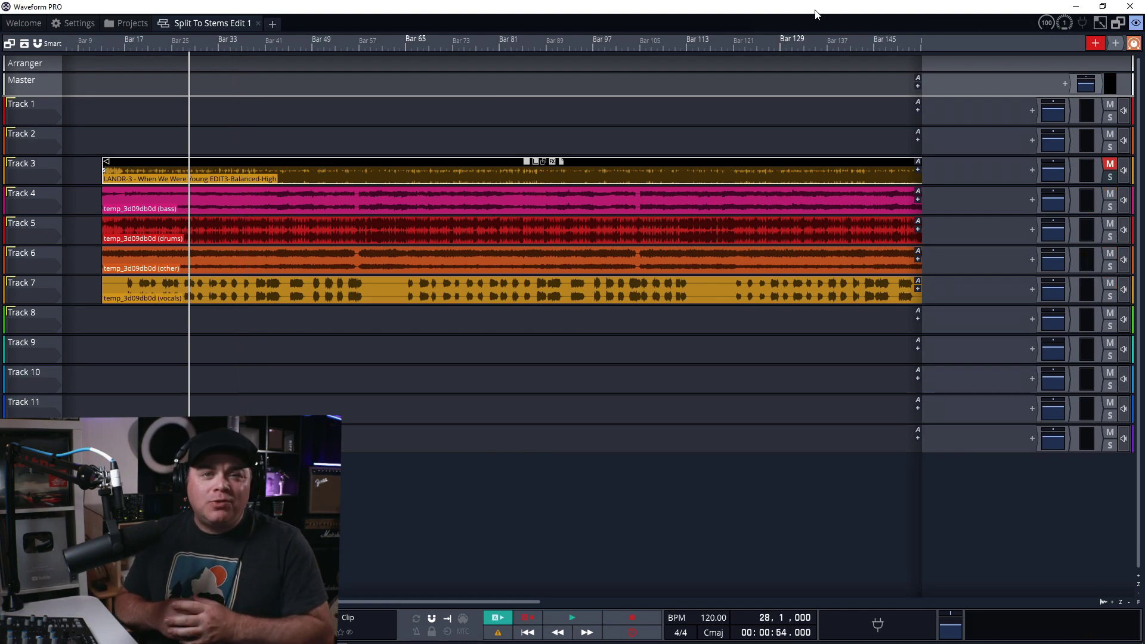